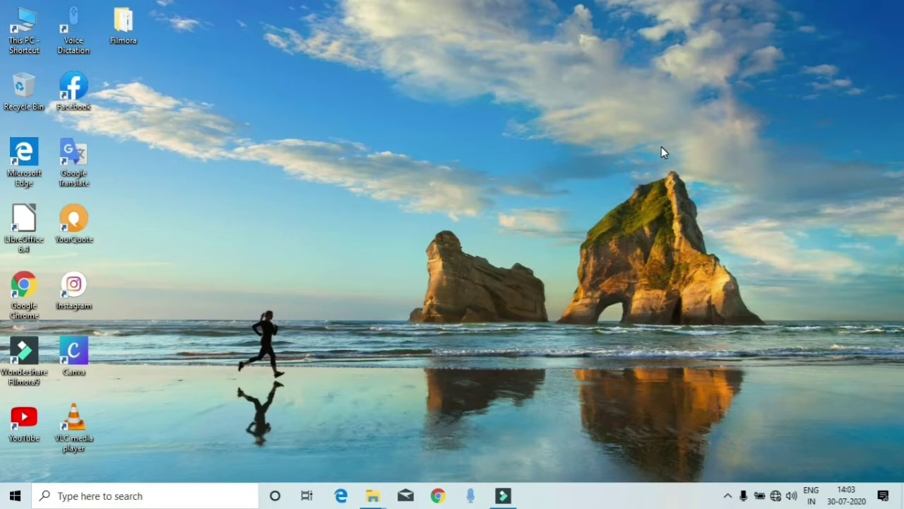
Refresh the desktop and open This PC in a maximized window.
right_click(661, 146)
left_click(674, 205)
double_click(28, 21)
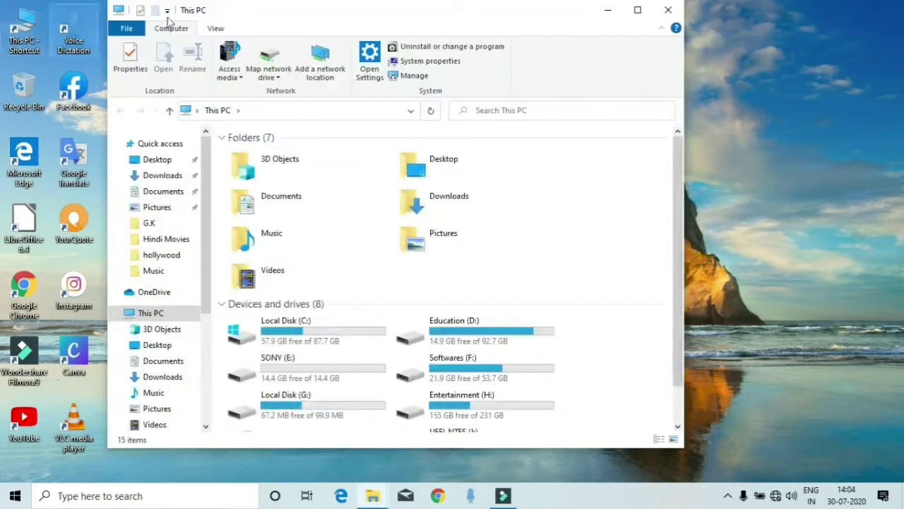
left_click(637, 10)
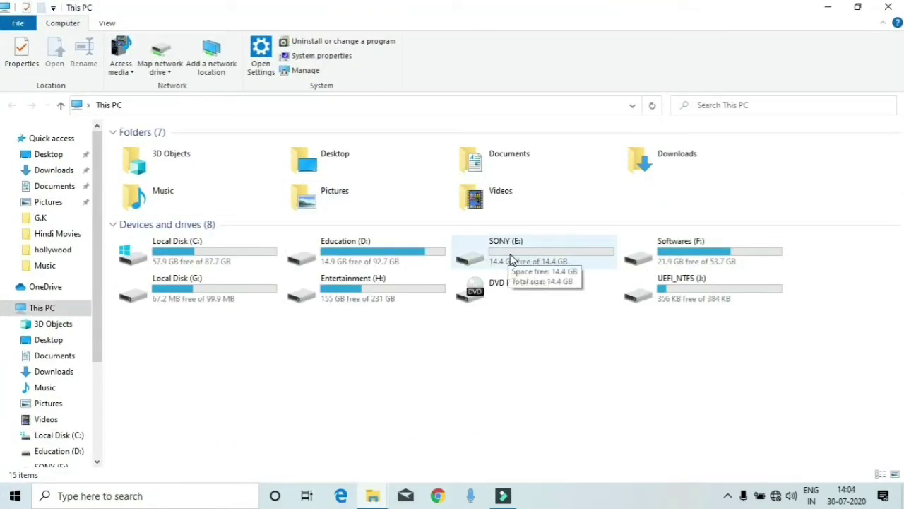
Quick-format the SONY (E:) drive with the FAT32 file system, 8192-byte allocation units and the volume label SONY.
left_click(530, 268)
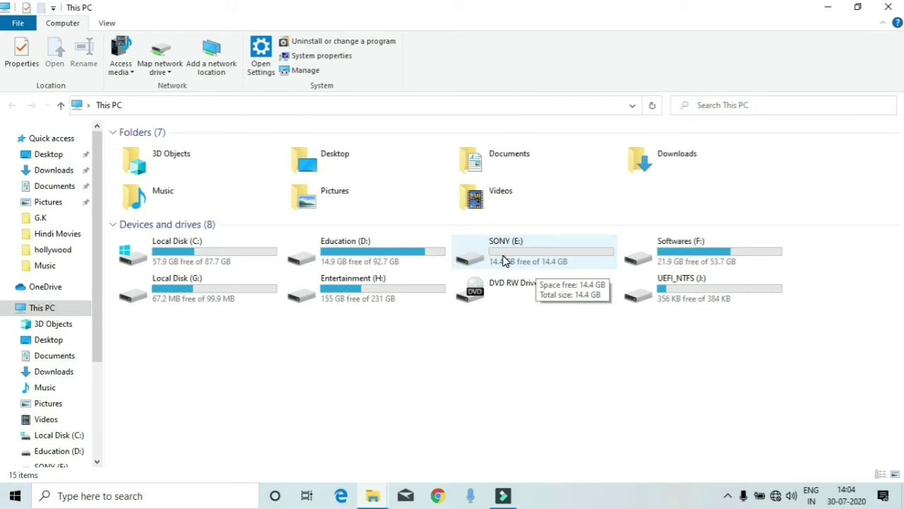
right_click(505, 260)
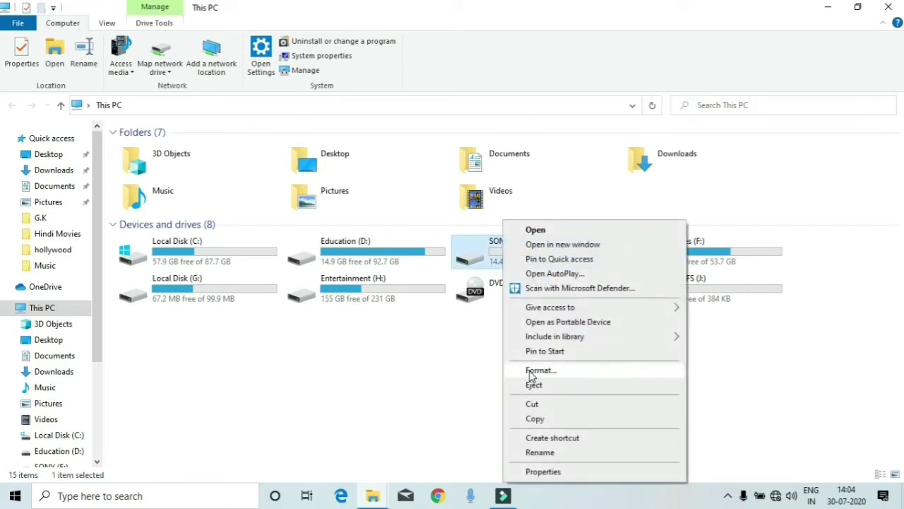
left_click(540, 370)
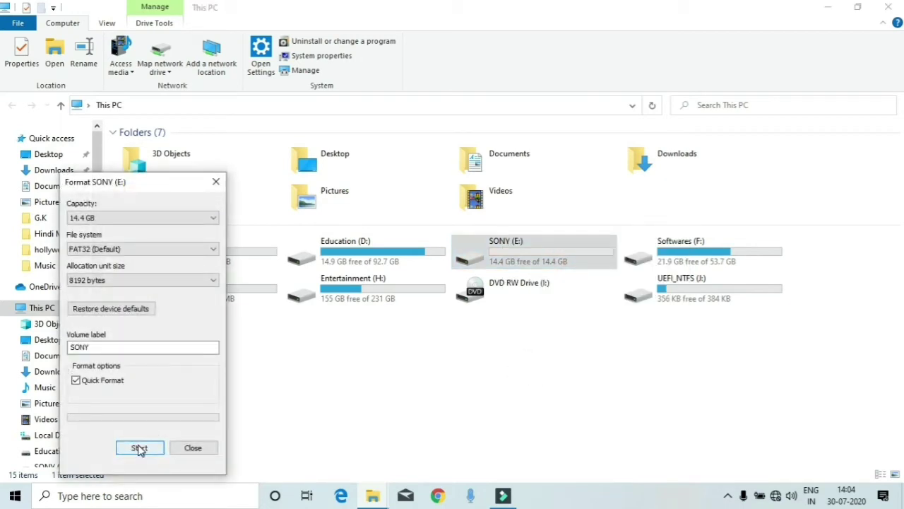
left_click(139, 448)
left_click(482, 248)
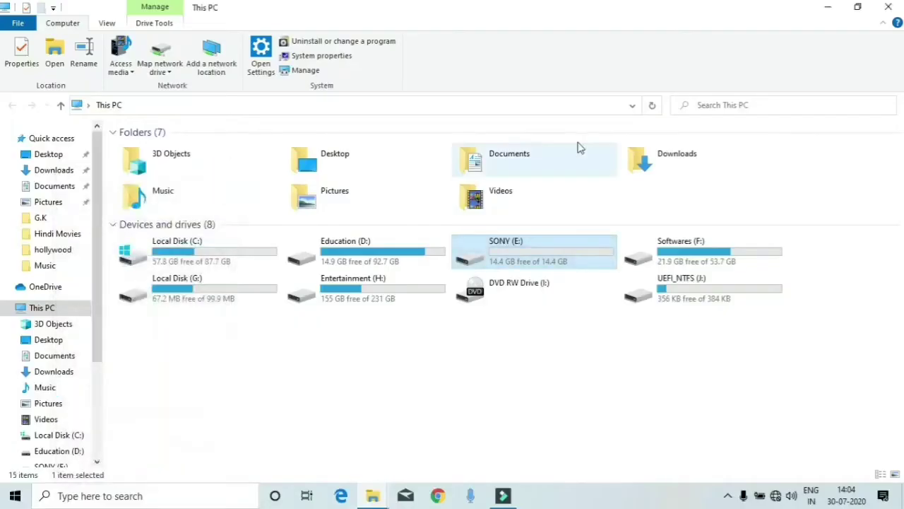
In the SONY (E:) drive's ReadyBoost properties, choose "Use this device", reserve 12570 MB for system speed and apply the setting.
right_click(562, 255)
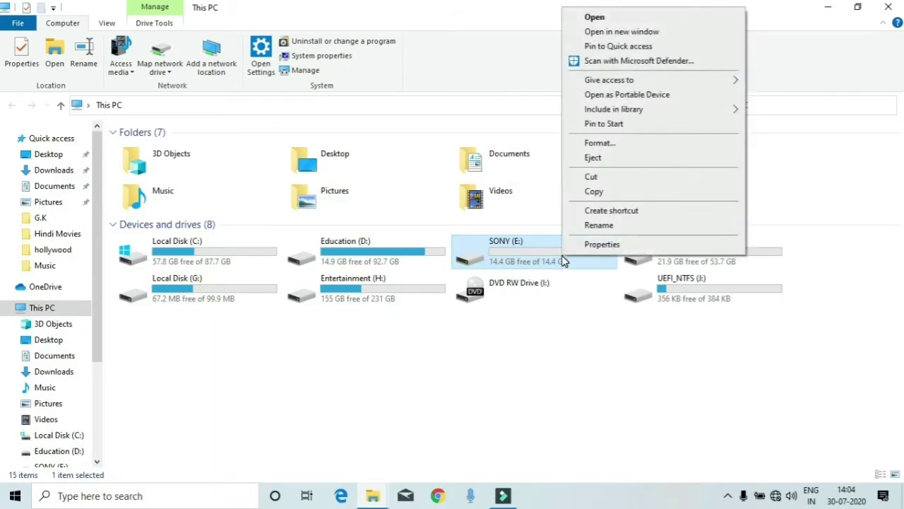
left_click(601, 245)
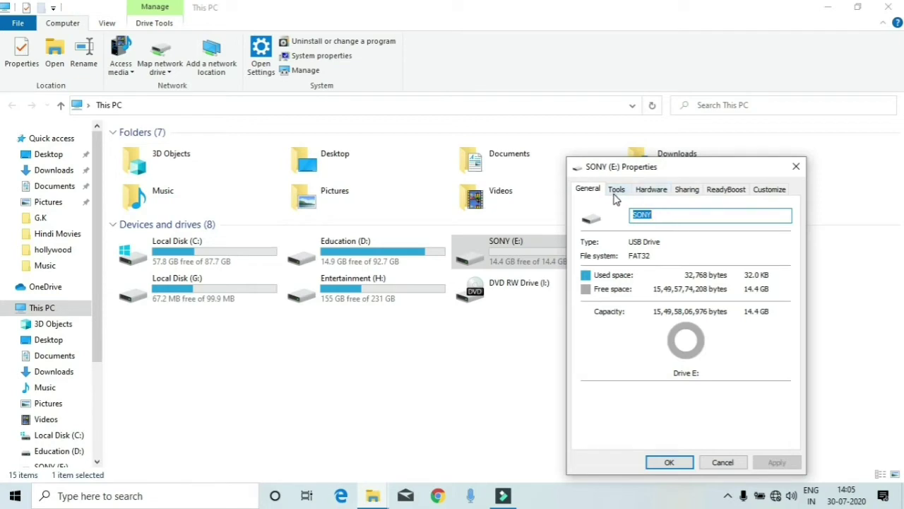
left_click(730, 196)
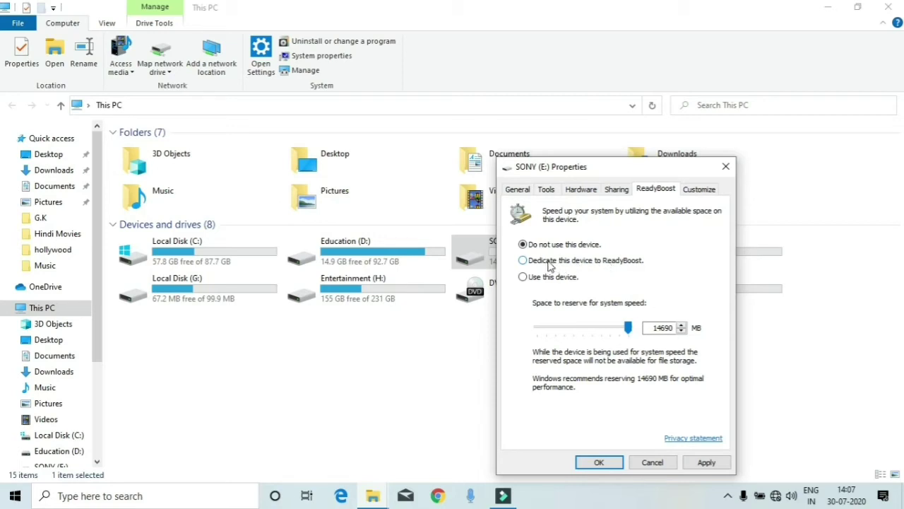
left_click(524, 261)
left_click(523, 277)
left_click_drag(575, 175, 676, 167)
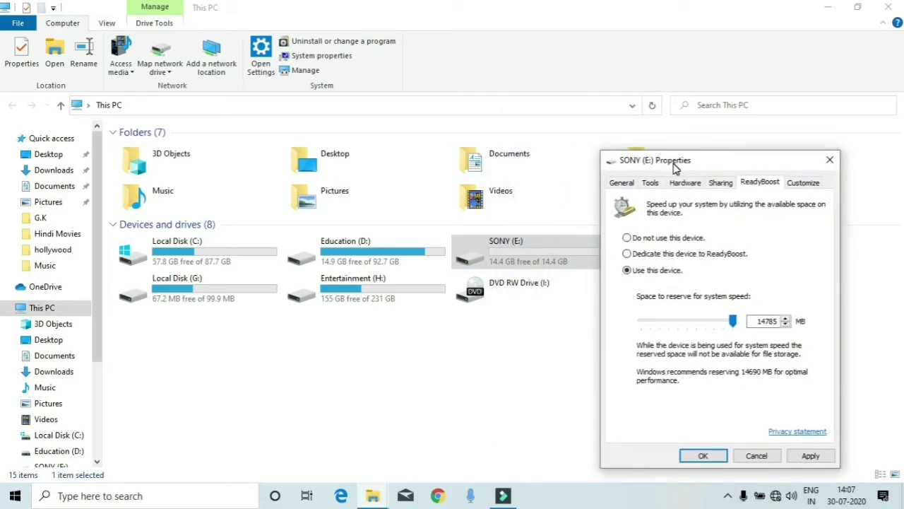
left_click(627, 254)
mouse_move(733, 322)
left_mouse_down()
mouse_move(702, 325)
mouse_move(718, 325)
left_mouse_up()
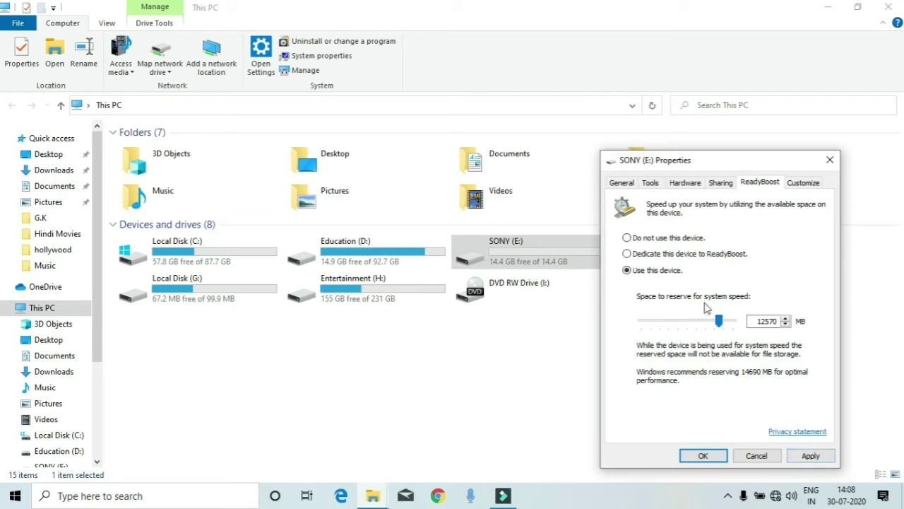
left_click(811, 456)
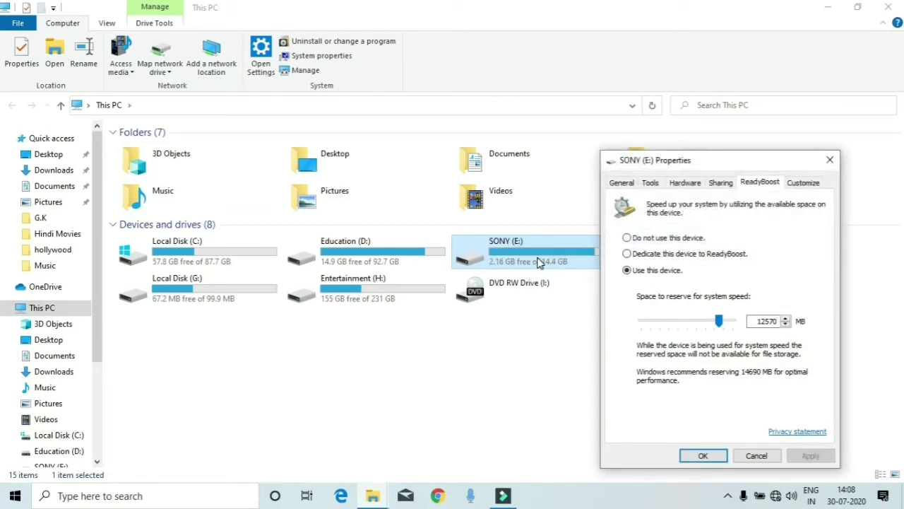
Move the properties dialog aside, open the SONY (E:) drive and inspect the ReadyBoost cache file's details.
left_click_drag(711, 150, 783, 141)
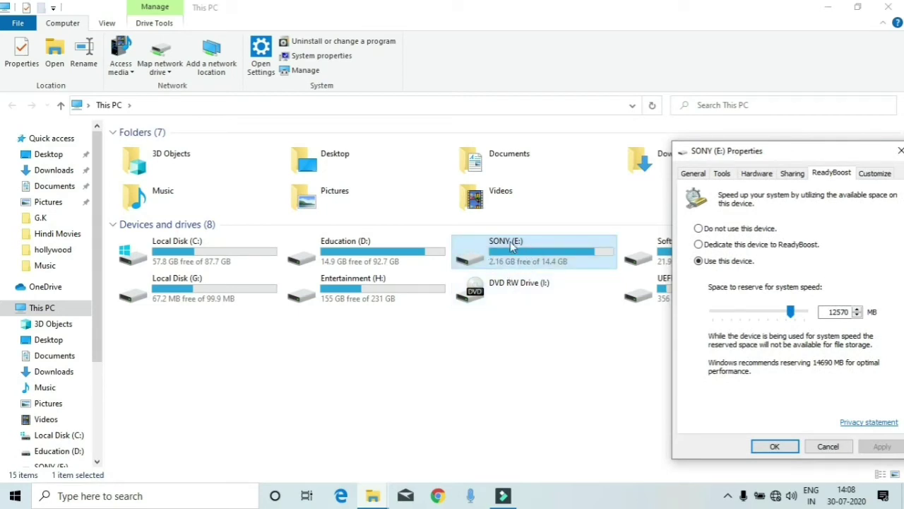
left_click(524, 255)
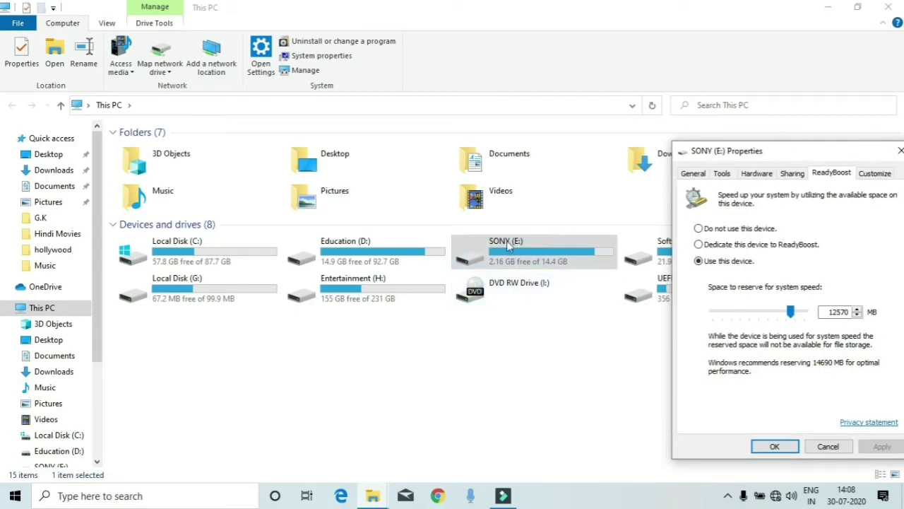
key("Return")
double_click(545, 259)
left_click(155, 162)
key("ctrl+shift+2")
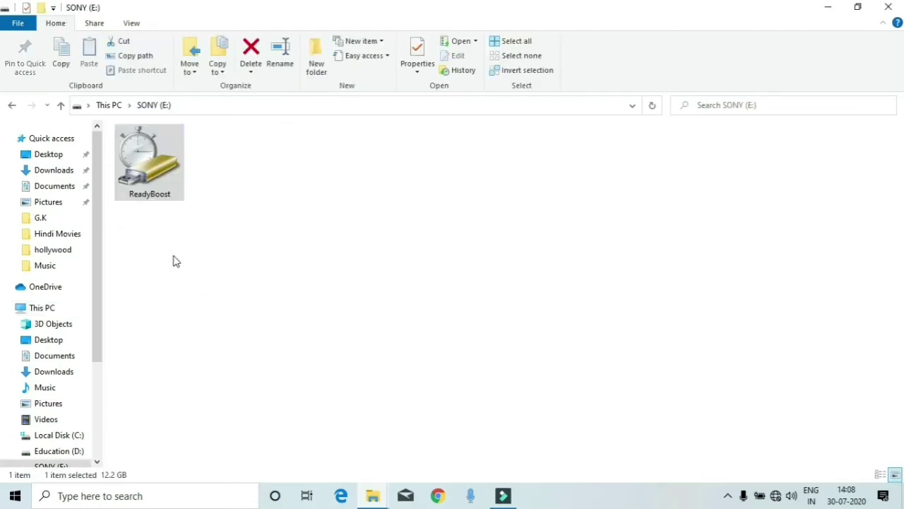
mouse_move(174, 188)
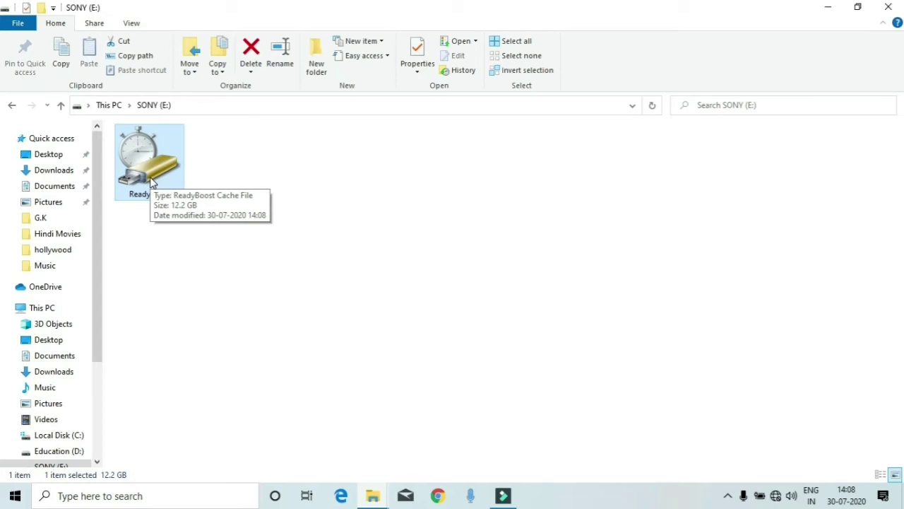
Minimize the drive window, set ReadyBoost to "Use this device" with 14785 MB reserved, and apply and close the properties.
left_click(831, 7)
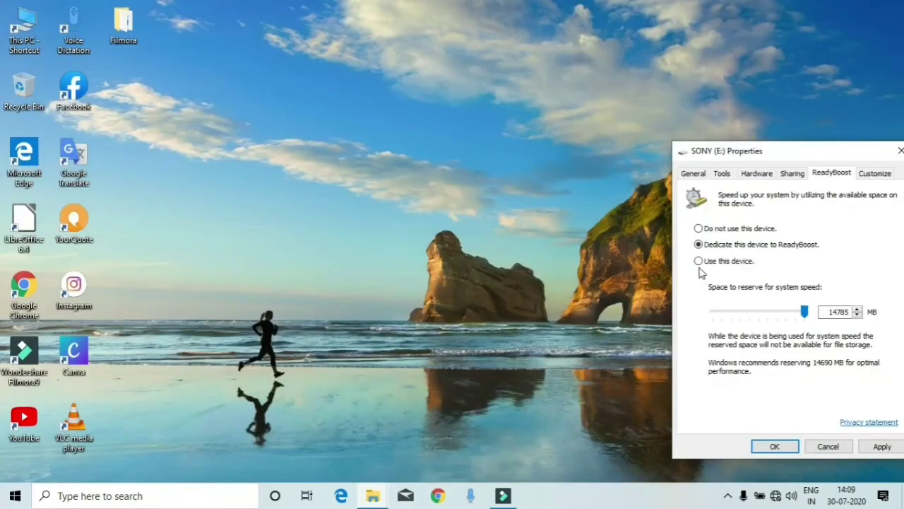
left_click(698, 260)
left_click(881, 446)
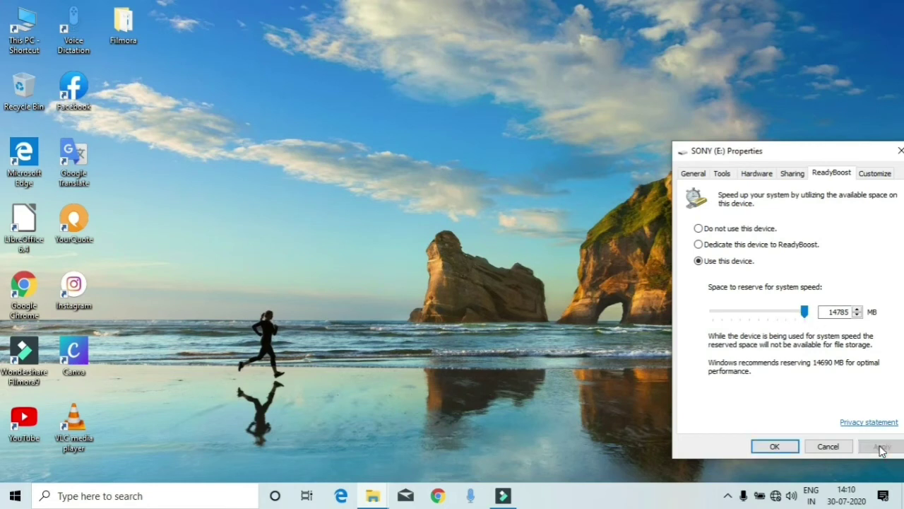
left_click(782, 447)
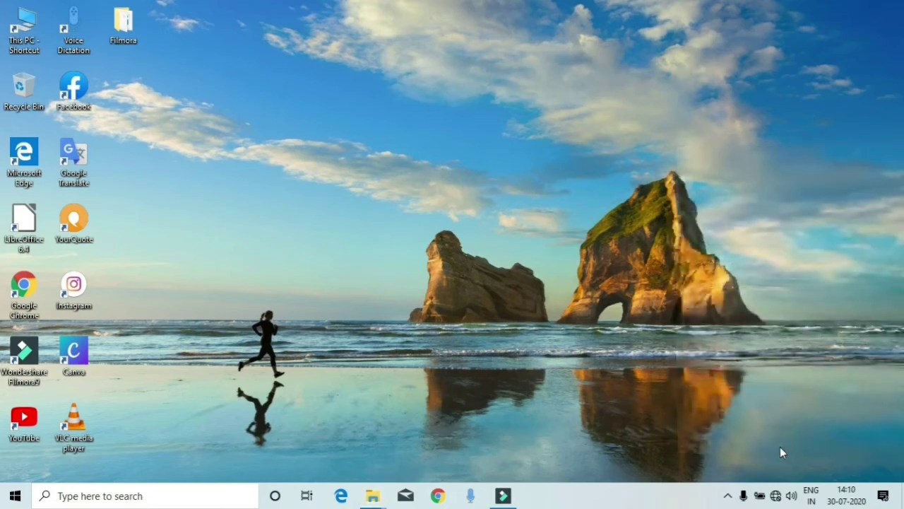
Reopen This PC maximized, check the SONY (E:) drive's free space and its ReadyBoost cache file, and close the window.
double_click(15, 44)
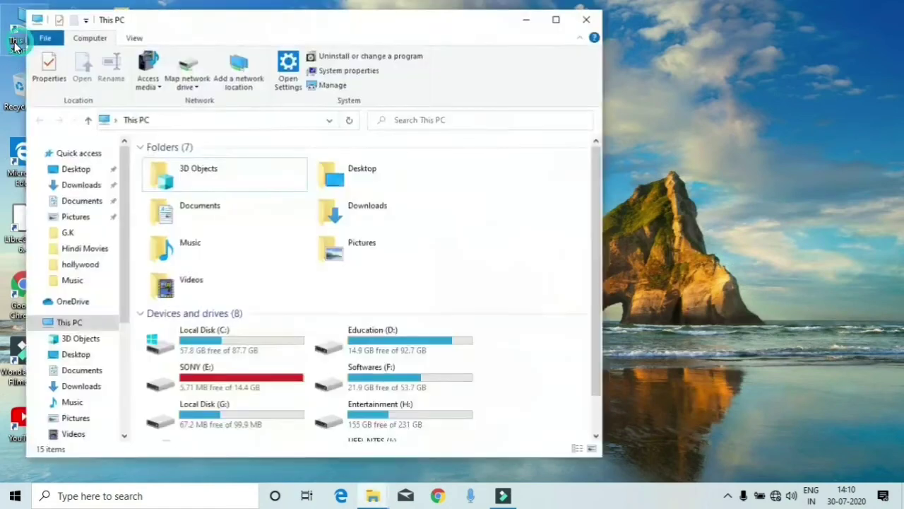
left_click(555, 19)
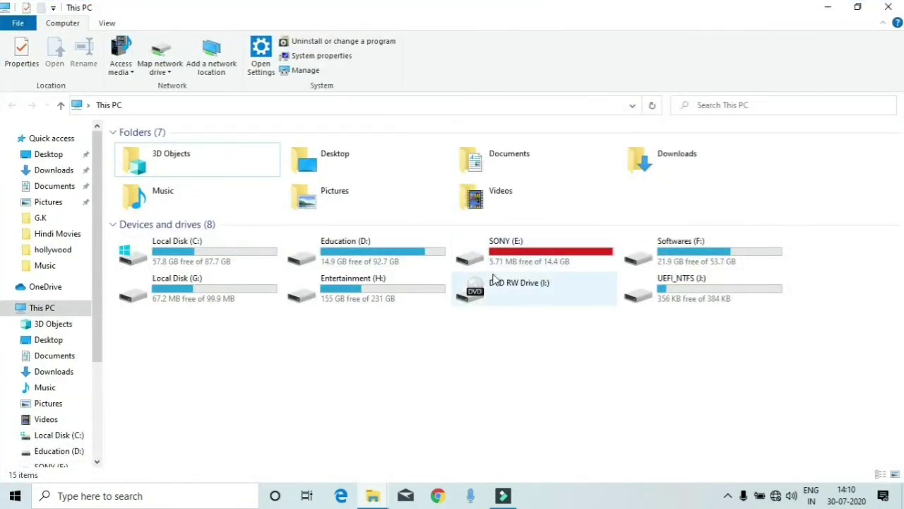
mouse_move(508, 266)
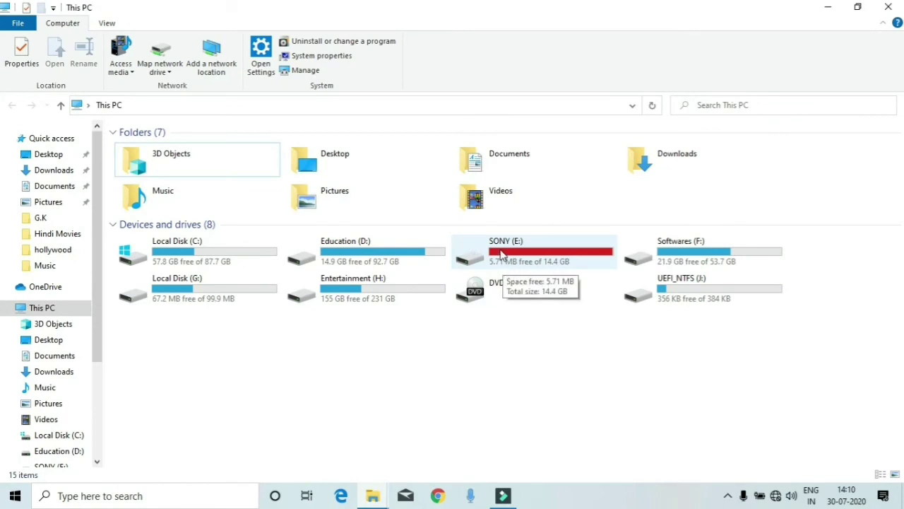
double_click(571, 261)
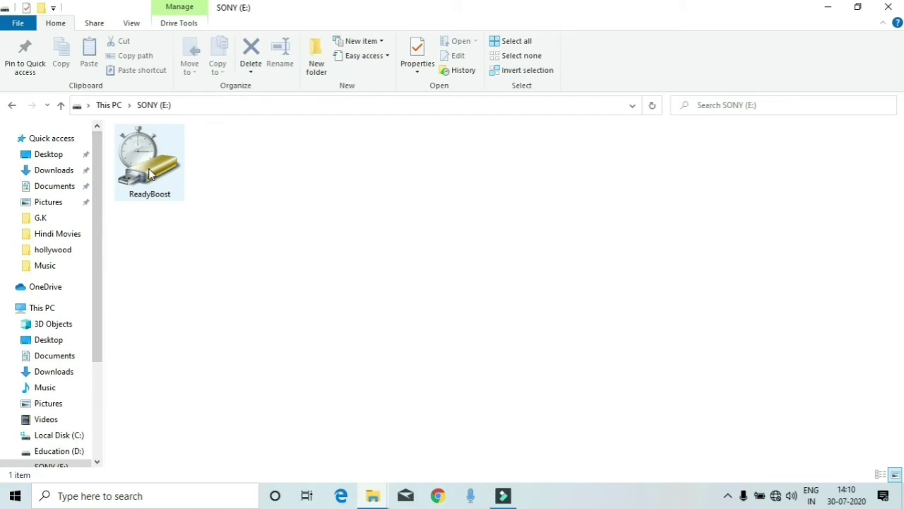
mouse_move(149, 174)
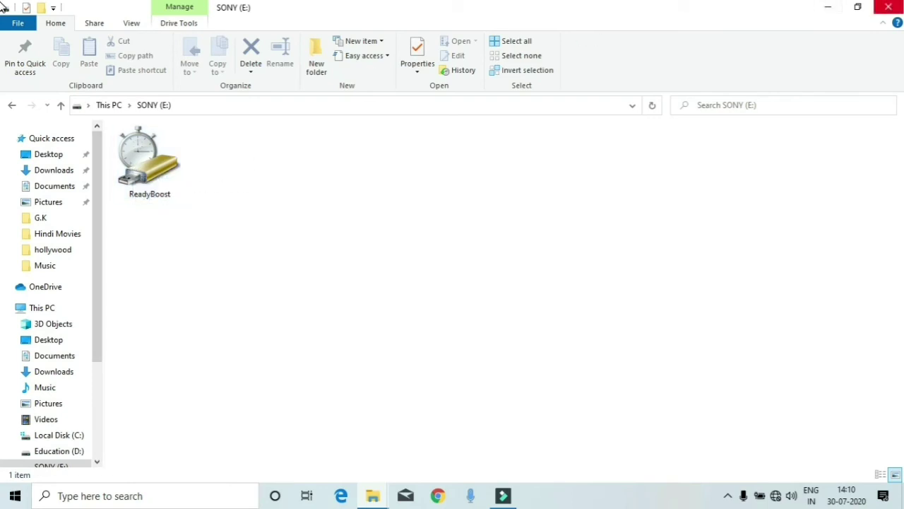
left_click(897, 22)
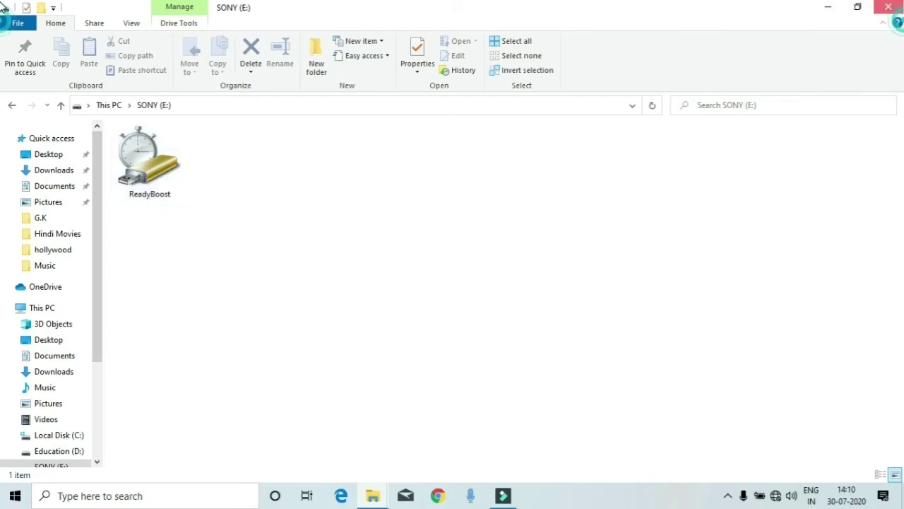
double_click(4, 7)
Turn off ReadyBoost for the SONY (E:) drive from This PC by applying "Do not use this device" in its properties.
double_click(11, 31)
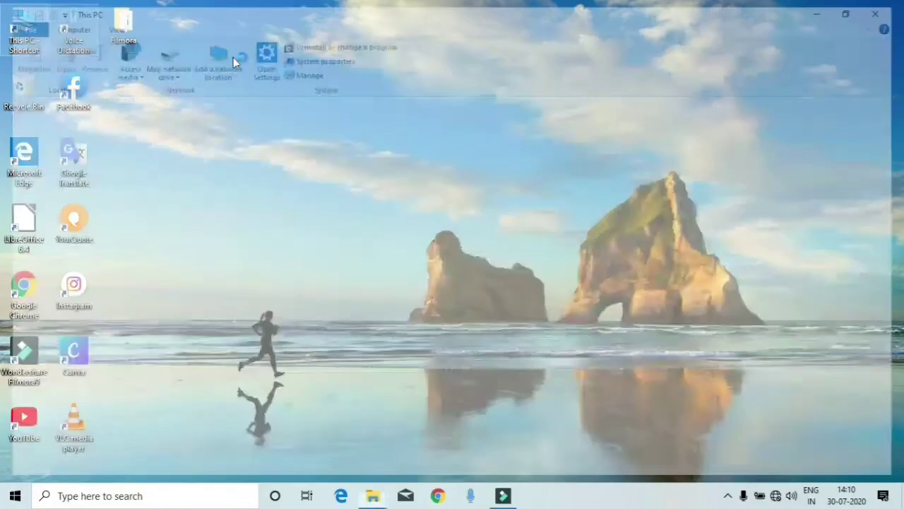
left_click(499, 265)
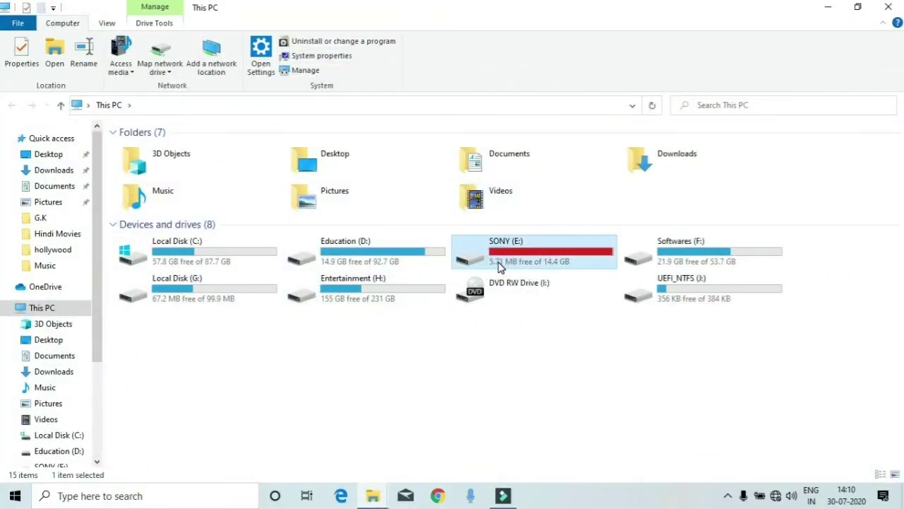
right_click(500, 265)
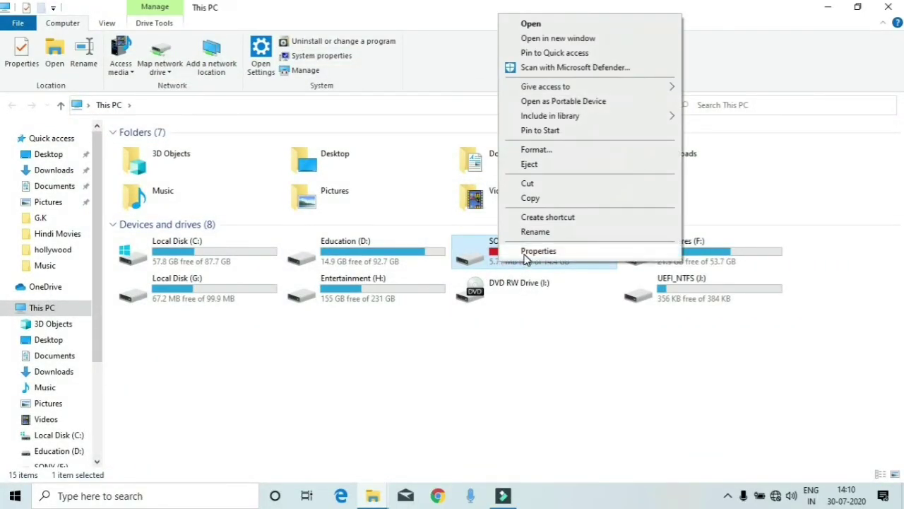
left_click(526, 253)
left_click(663, 189)
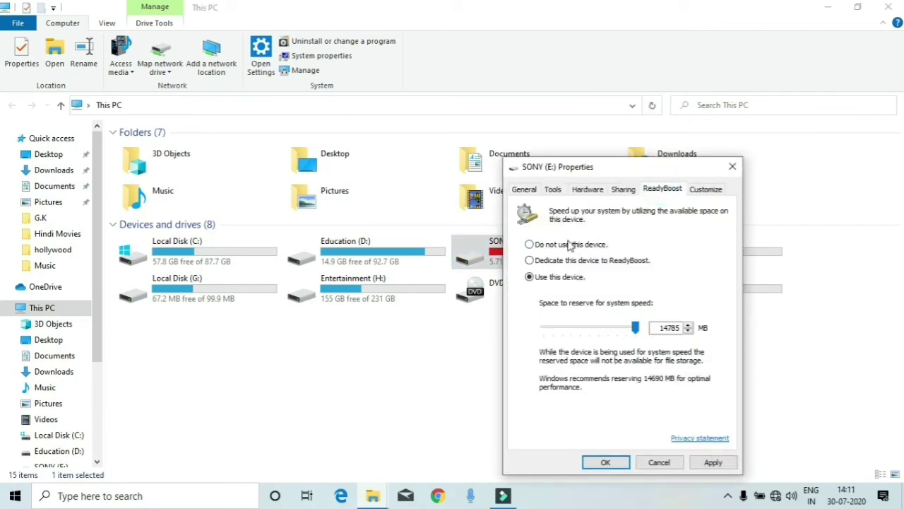
left_click(534, 246)
left_click(713, 464)
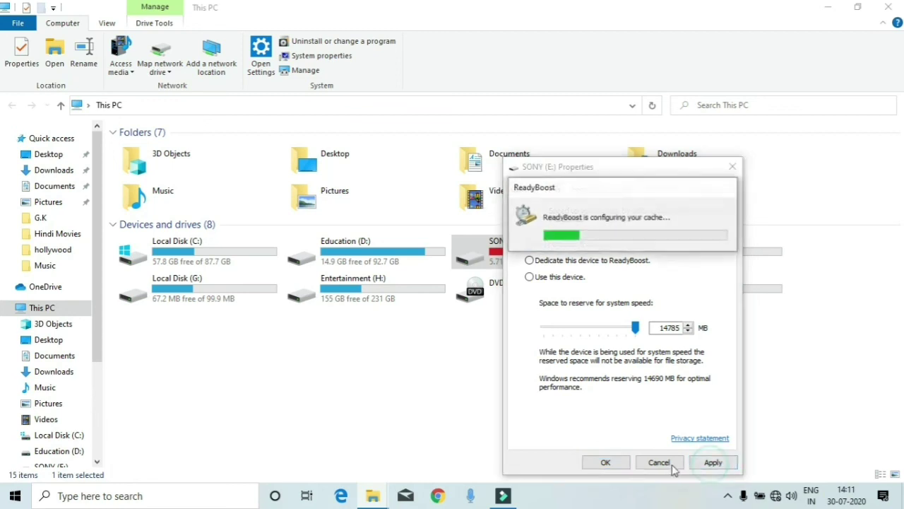
left_click(616, 464)
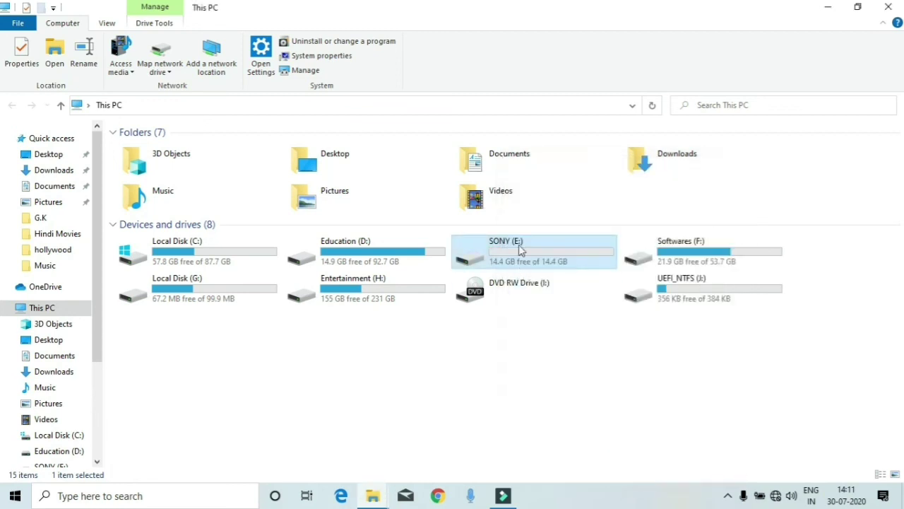